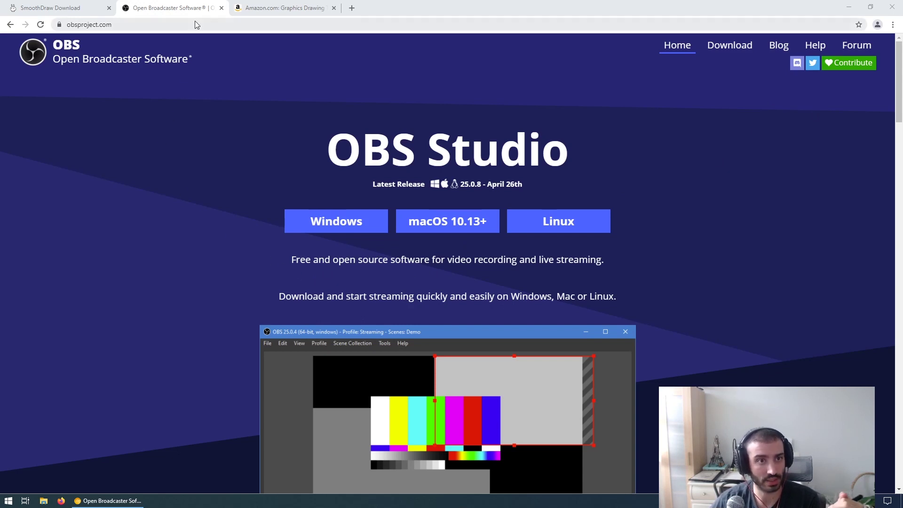
Download the SmoothDraw 3.2.11 installer (SmoothDraw3Setup.exe, 2MB) from the SmoothDraw download page
{"action": "left_click", "coordinate": [68, 9]}
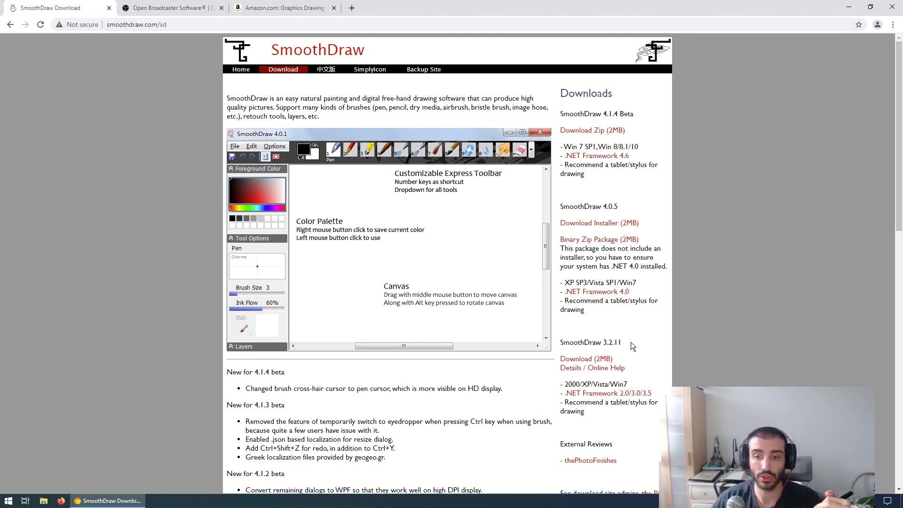
{"action": "left_click_drag", "start_coordinate": [631, 343], "coordinate": [563, 345]}
{"action": "left_click", "coordinate": [698, 347]}
{"action": "left_click", "coordinate": [603, 361]}
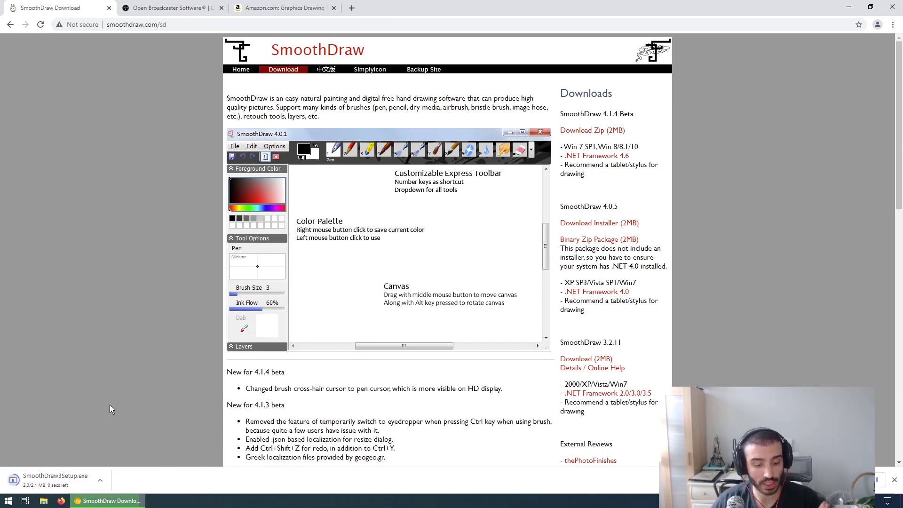
{"action": "key", "text": "super"}
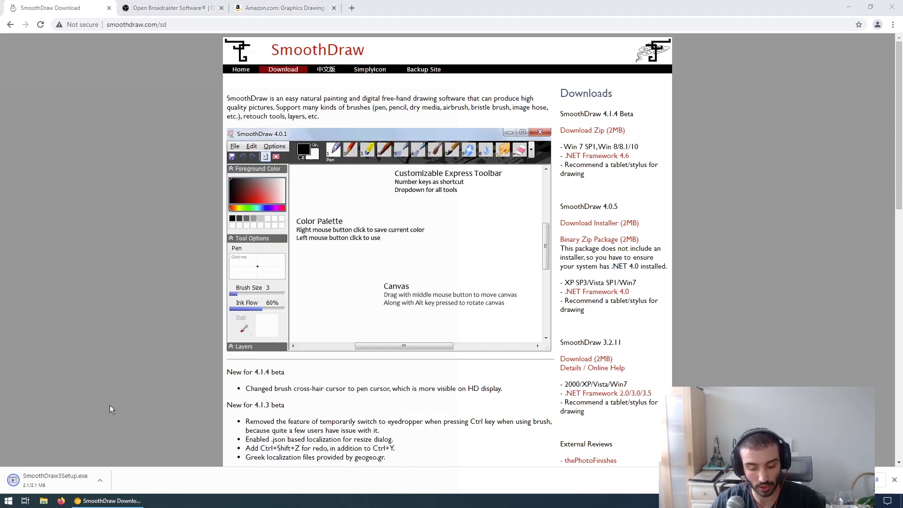
Launch SmoothDraw 3 by searching 'smooth' from Start
{"action": "type", "text": "smooth"}
{"action": "key", "text": "Escape"}
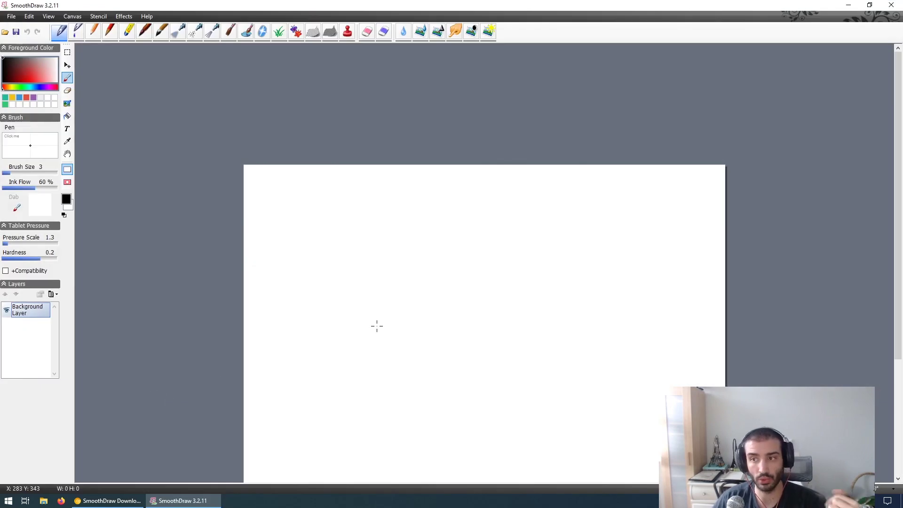
{"action": "scroll", "coordinate": [376, 324], "scroll_direction": "down", "scroll_amount": 1}
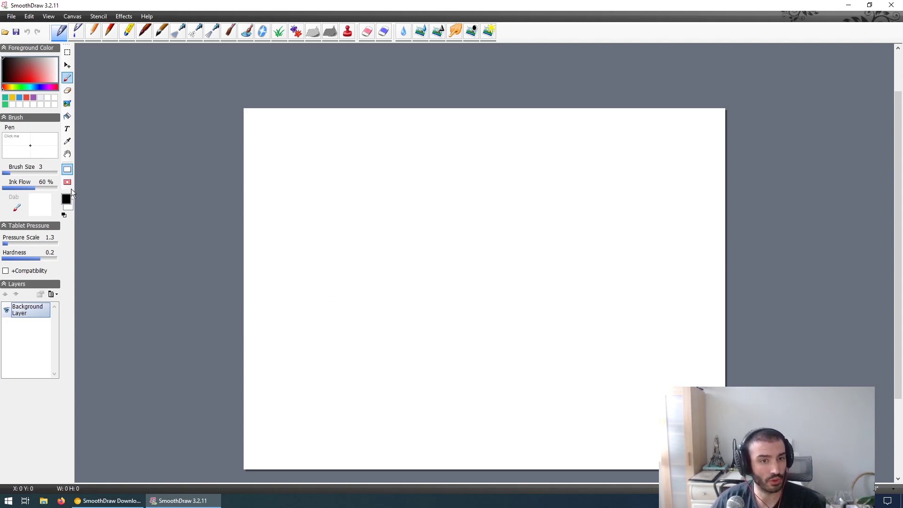
Draw a test circle and a looping stroke, undoing each to leave the canvas blank
{"action": "mouse_move", "coordinate": [385, 184]}
{"action": "left_mouse_down"}
{"action": "mouse_move", "coordinate": [326, 237]}
{"action": "mouse_move", "coordinate": [373, 189]}
{"action": "left_mouse_up"}
{"action": "key", "text": "ctrl+z"}
{"action": "mouse_move", "coordinate": [479, 189]}
{"action": "left_mouse_down"}
{"action": "mouse_move", "coordinate": [461, 214]}
{"action": "mouse_move", "coordinate": [457, 164]}
{"action": "left_mouse_up"}
{"action": "key", "text": "ctrl+z"}
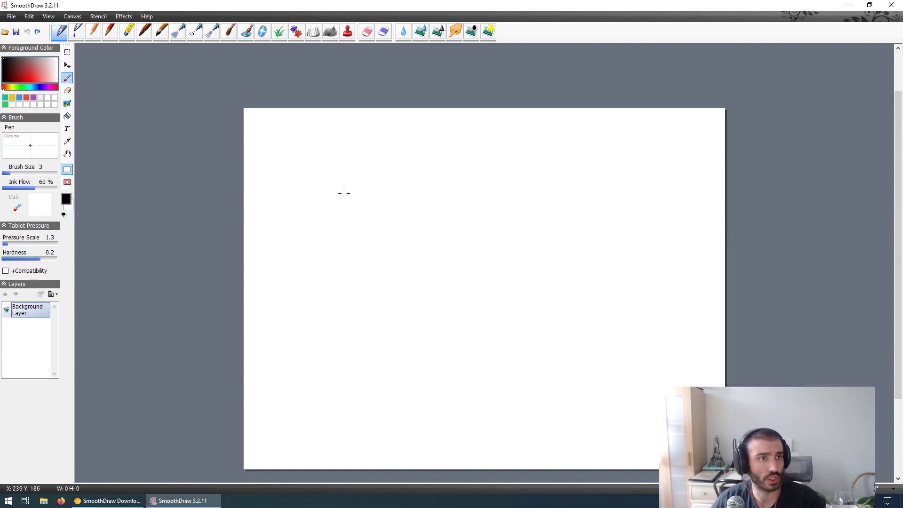
Open smoothdraw_template.sddoc from the Temp folder, discarding the blank picture without saving
{"action": "left_click", "coordinate": [12, 16]}
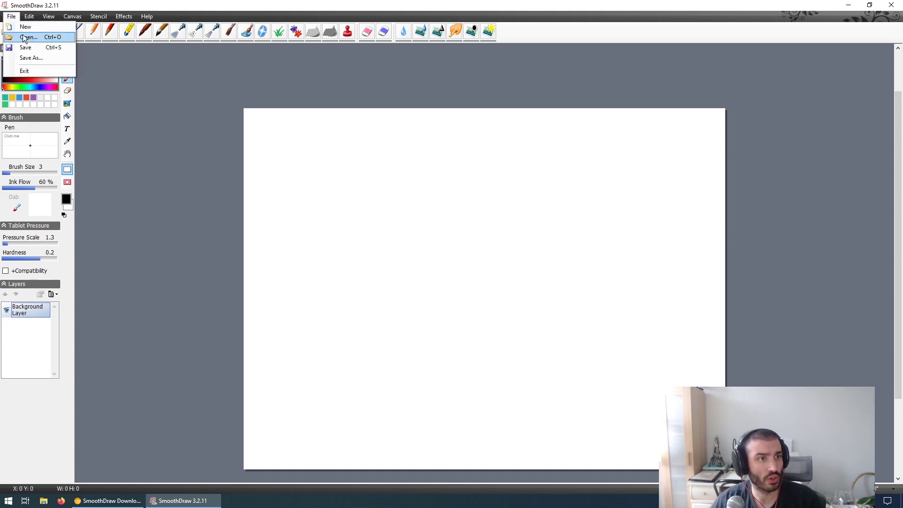
{"action": "left_click", "coordinate": [25, 37]}
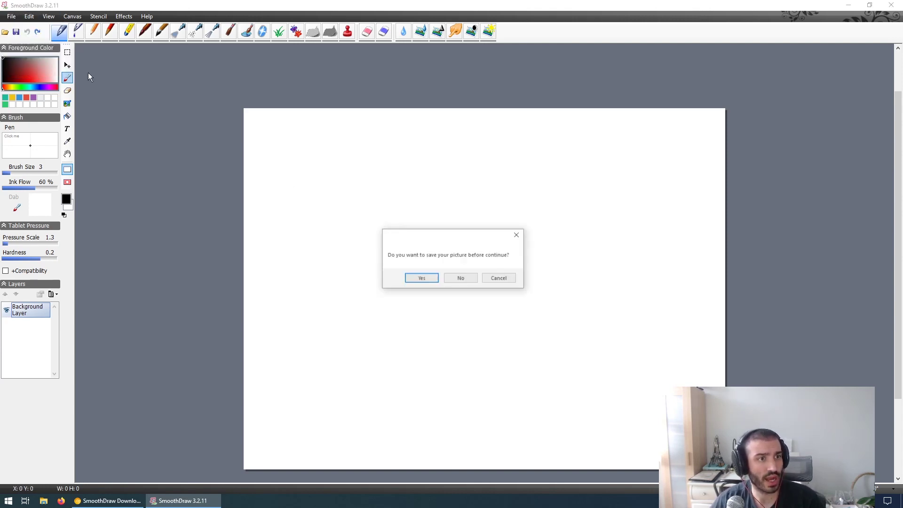
{"action": "left_click", "coordinate": [461, 279]}
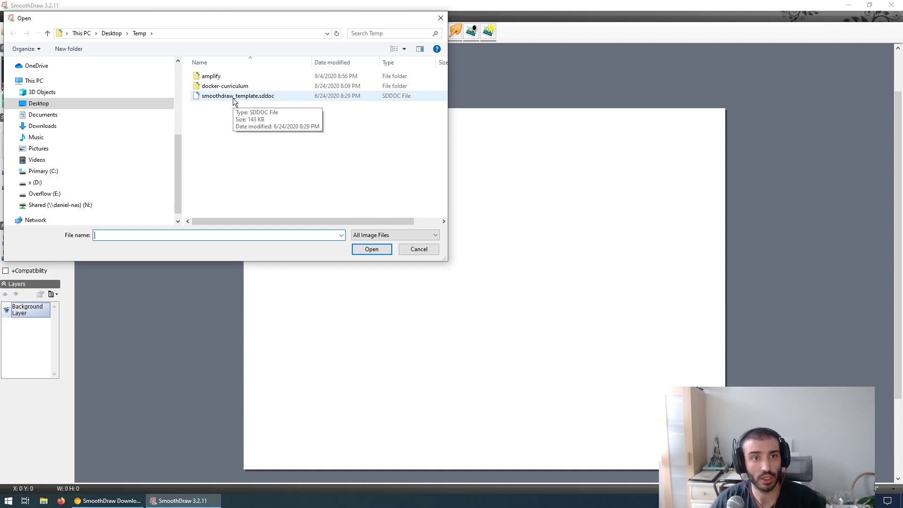
{"action": "double_click", "coordinate": [235, 97]}
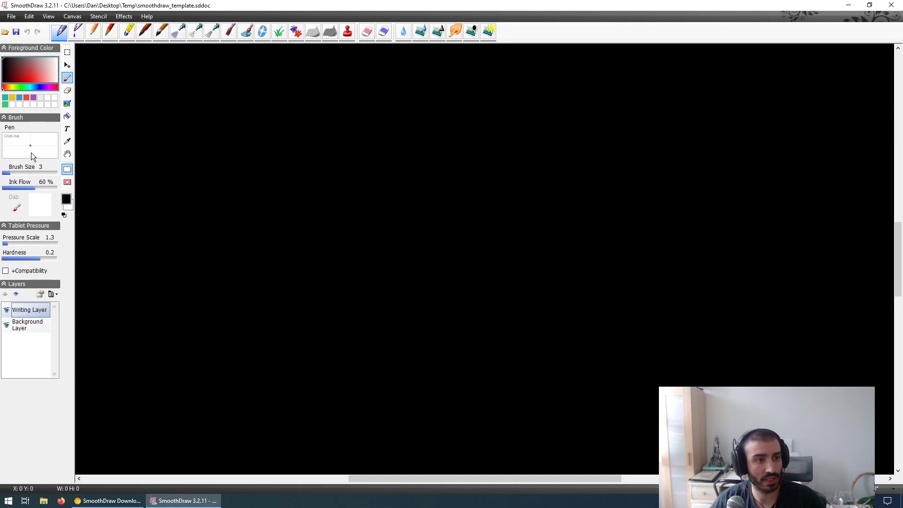
Draw a blue circle, a purple loop and a size-13 yellow circle, then reset brush size to 3
{"action": "left_click", "coordinate": [19, 97]}
{"action": "mouse_move", "coordinate": [297, 171]}
{"action": "left_mouse_down"}
{"action": "mouse_move", "coordinate": [305, 182]}
{"action": "mouse_move", "coordinate": [270, 154]}
{"action": "left_mouse_up"}
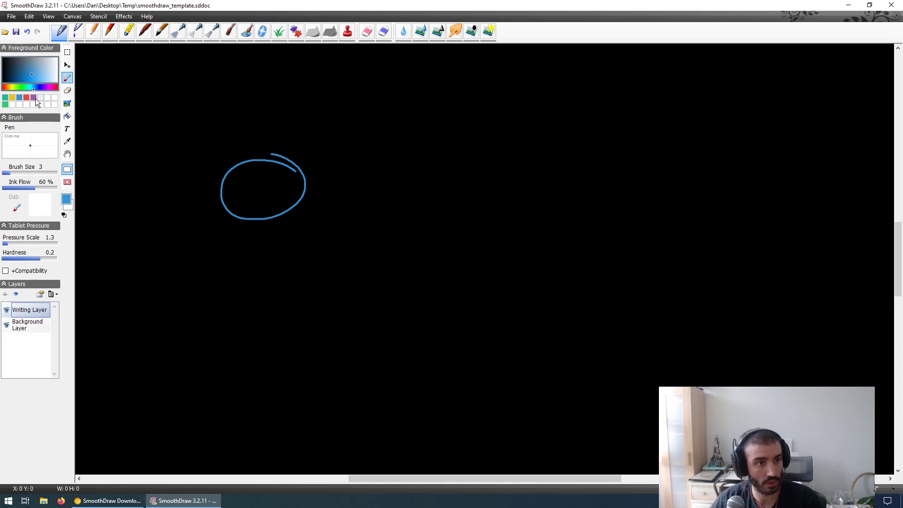
{"action": "left_click", "coordinate": [33, 97]}
{"action": "mouse_move", "coordinate": [414, 176]}
{"action": "left_mouse_down"}
{"action": "mouse_move", "coordinate": [359, 162]}
{"action": "mouse_move", "coordinate": [398, 185]}
{"action": "mouse_move", "coordinate": [437, 228]}
{"action": "mouse_move", "coordinate": [445, 184]}
{"action": "left_mouse_up"}
{"action": "left_click", "coordinate": [12, 98]}
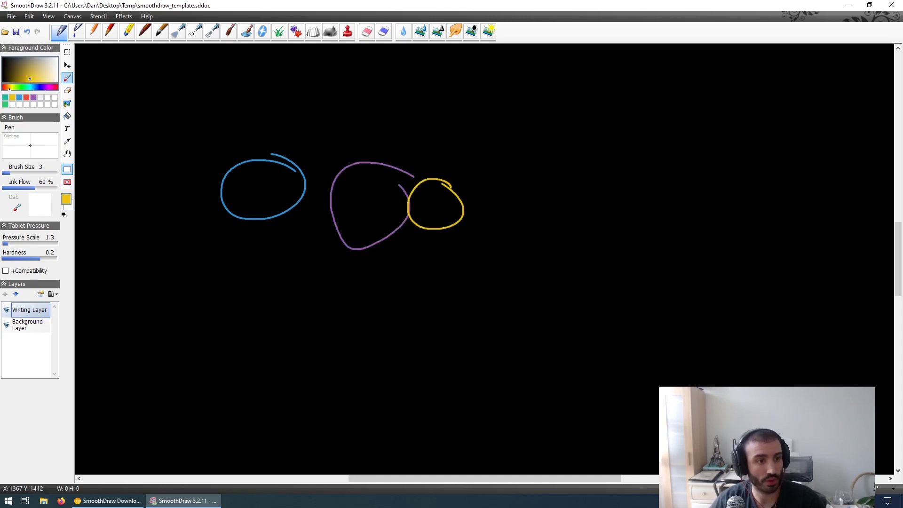
{"action": "left_click_drag", "start_coordinate": [14, 173], "coordinate": [21, 178]}
{"action": "mouse_move", "coordinate": [507, 164]}
{"action": "left_mouse_down"}
{"action": "mouse_move", "coordinate": [463, 192]}
{"action": "mouse_move", "coordinate": [512, 170]}
{"action": "left_mouse_up"}
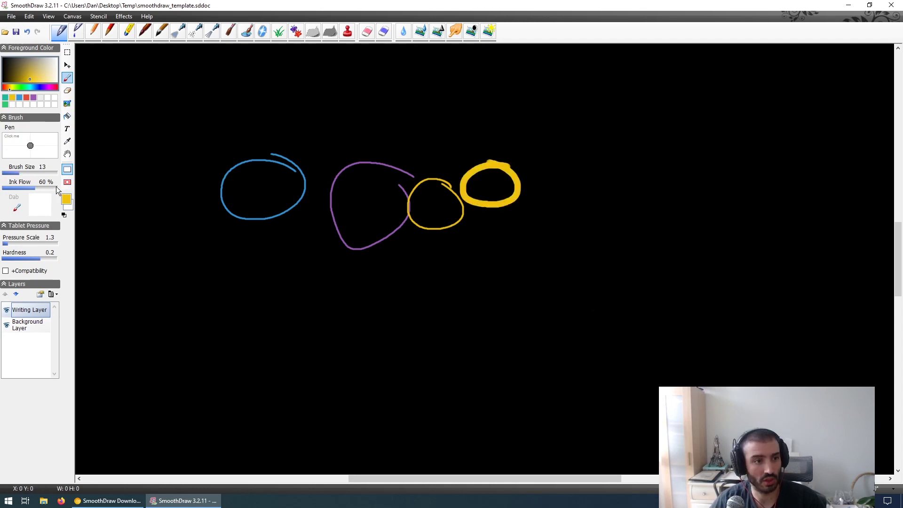
{"action": "left_click", "coordinate": [14, 173]}
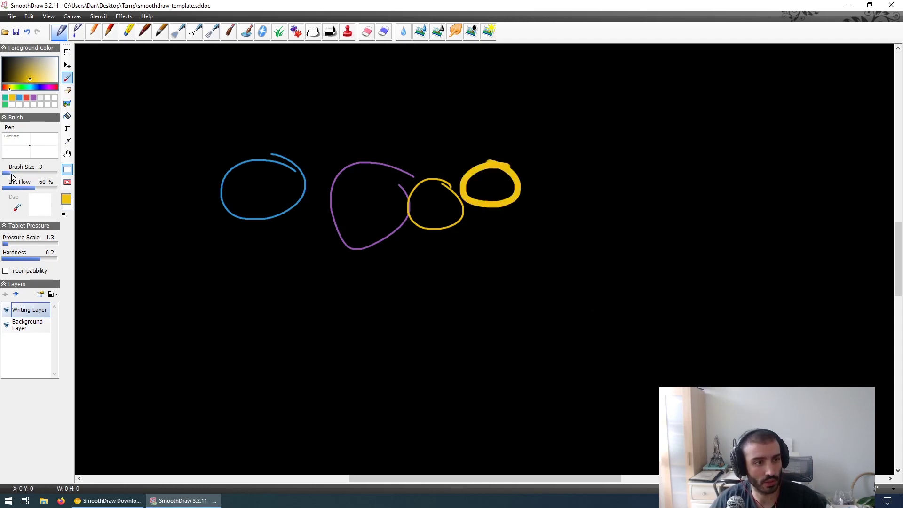
Draw two more yellow ovals below the others and handwrite 'hello, world' at the top right
{"action": "mouse_move", "coordinate": [340, 275]}
{"action": "left_mouse_down"}
{"action": "mouse_move", "coordinate": [313, 260]}
{"action": "mouse_move", "coordinate": [347, 277]}
{"action": "left_mouse_up"}
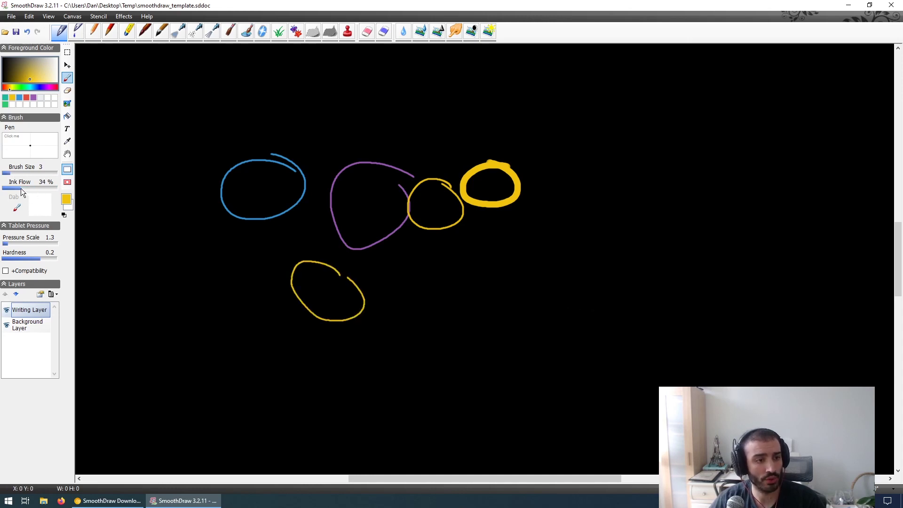
{"action": "left_click_drag", "start_coordinate": [510, 300], "coordinate": [492, 275]}
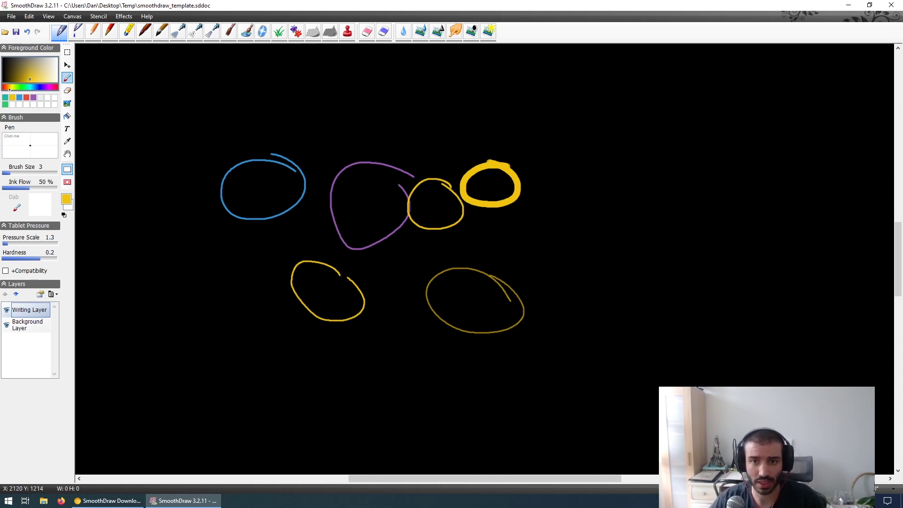
{"action": "mouse_move", "coordinate": [492, 83]}
{"action": "left_mouse_down"}
{"action": "mouse_move", "coordinate": [507, 123]}
{"action": "mouse_move", "coordinate": [534, 122]}
{"action": "left_mouse_up"}
{"action": "mouse_move", "coordinate": [540, 78]}
{"action": "left_mouse_down"}
{"action": "mouse_move", "coordinate": [539, 123]}
{"action": "mouse_move", "coordinate": [550, 110]}
{"action": "mouse_move", "coordinate": [555, 133]}
{"action": "mouse_move", "coordinate": [591, 110]}
{"action": "mouse_move", "coordinate": [625, 109]}
{"action": "mouse_move", "coordinate": [629, 126]}
{"action": "mouse_move", "coordinate": [653, 123]}
{"action": "left_mouse_up"}
{"action": "left_click_drag", "start_coordinate": [653, 87], "coordinate": [659, 126]}
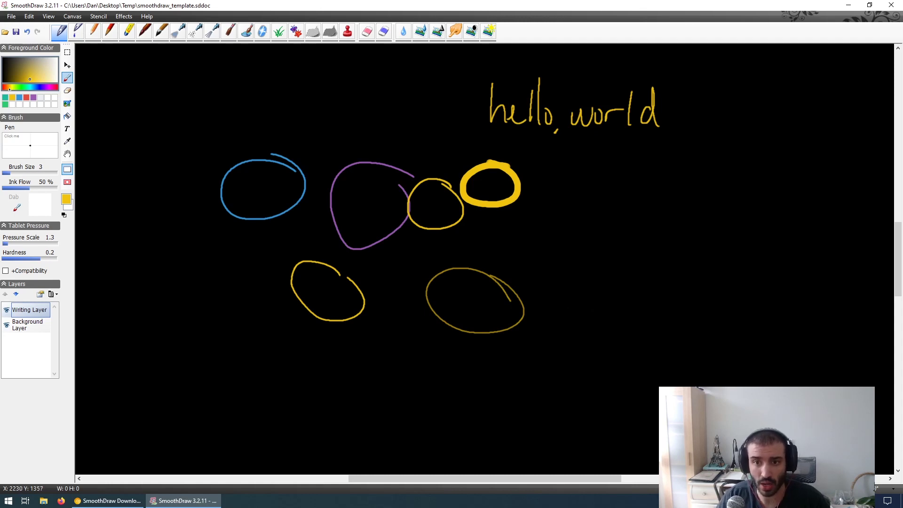
Handwrite 'hello, world!' in yellow to the right of the circles
{"action": "mouse_move", "coordinate": [575, 163]}
{"action": "left_mouse_down"}
{"action": "mouse_move", "coordinate": [576, 190]}
{"action": "mouse_move", "coordinate": [594, 190]}
{"action": "left_mouse_up"}
{"action": "mouse_move", "coordinate": [606, 167]}
{"action": "left_mouse_down"}
{"action": "mouse_move", "coordinate": [601, 188]}
{"action": "mouse_move", "coordinate": [691, 177]}
{"action": "left_mouse_up"}
{"action": "mouse_move", "coordinate": [708, 162]}
{"action": "left_mouse_down"}
{"action": "mouse_move", "coordinate": [698, 187]}
{"action": "mouse_move", "coordinate": [721, 184]}
{"action": "left_mouse_up"}
{"action": "left_click_drag", "start_coordinate": [744, 150], "coordinate": [735, 175]}
{"action": "left_click", "coordinate": [737, 186]}
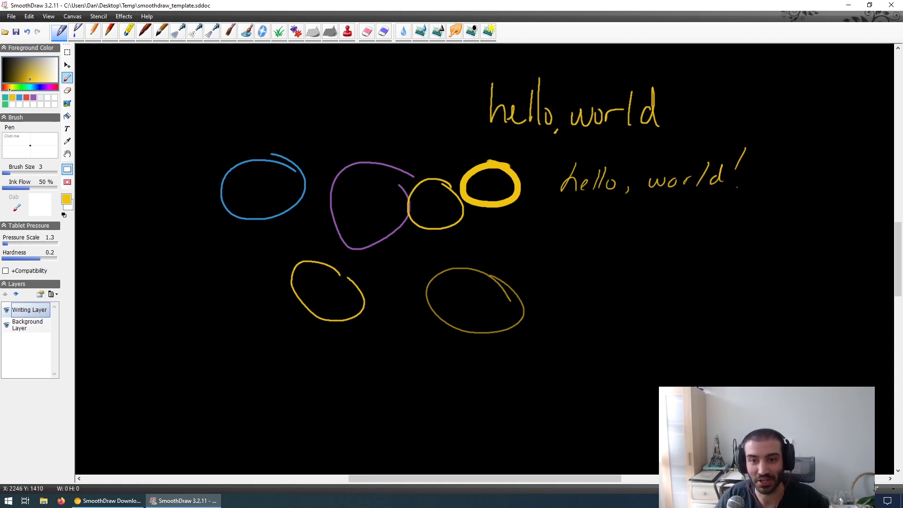
Write 'HELLO, WORLD!' in capitals below it and underline it twice
{"action": "left_click_drag", "start_coordinate": [563, 224], "coordinate": [556, 240]}
{"action": "mouse_move", "coordinate": [574, 219]}
{"action": "left_mouse_down"}
{"action": "mouse_move", "coordinate": [569, 240]}
{"action": "mouse_move", "coordinate": [574, 231]}
{"action": "mouse_move", "coordinate": [588, 239]}
{"action": "left_mouse_up"}
{"action": "mouse_move", "coordinate": [575, 232]}
{"action": "left_mouse_down"}
{"action": "mouse_move", "coordinate": [608, 228]}
{"action": "mouse_move", "coordinate": [613, 238]}
{"action": "mouse_move", "coordinate": [639, 234]}
{"action": "mouse_move", "coordinate": [636, 243]}
{"action": "mouse_move", "coordinate": [700, 235]}
{"action": "left_mouse_up"}
{"action": "left_click", "coordinate": [637, 234]}
{"action": "mouse_move", "coordinate": [698, 221]}
{"action": "left_mouse_down"}
{"action": "mouse_move", "coordinate": [708, 234]}
{"action": "mouse_move", "coordinate": [740, 231]}
{"action": "left_mouse_up"}
{"action": "left_click_drag", "start_coordinate": [756, 209], "coordinate": [752, 227]}
{"action": "left_click_drag", "start_coordinate": [560, 257], "coordinate": [723, 240]}
{"action": "left_click_drag", "start_coordinate": [565, 271], "coordinate": [678, 260]}
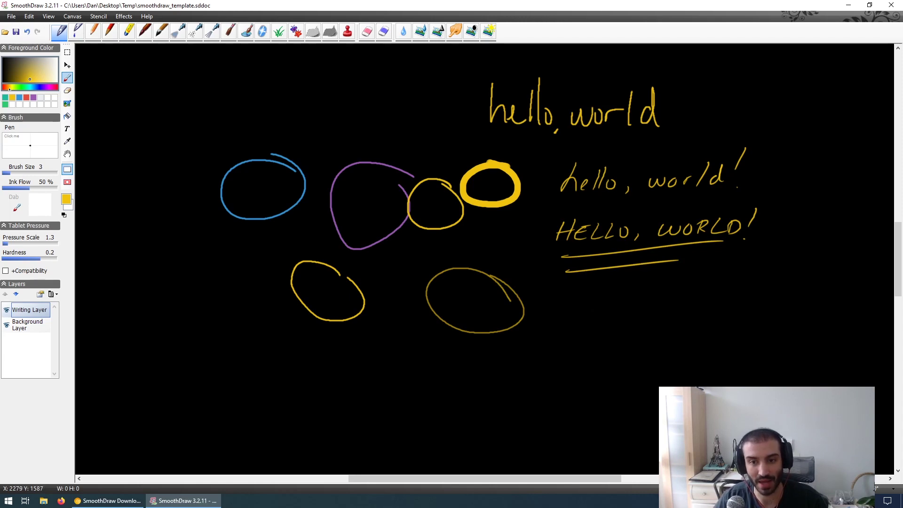
Write 'HELLO' beneath the double underline
{"action": "mouse_move", "coordinate": [559, 296]}
{"action": "left_mouse_down"}
{"action": "mouse_move", "coordinate": [559, 330]}
{"action": "mouse_move", "coordinate": [566, 306]}
{"action": "mouse_move", "coordinate": [582, 324]}
{"action": "mouse_move", "coordinate": [585, 312]}
{"action": "left_mouse_up"}
{"action": "mouse_move", "coordinate": [578, 302]}
{"action": "left_mouse_down"}
{"action": "mouse_move", "coordinate": [581, 325]}
{"action": "mouse_move", "coordinate": [596, 301]}
{"action": "mouse_move", "coordinate": [609, 320]}
{"action": "mouse_move", "coordinate": [635, 314]}
{"action": "left_mouse_up"}
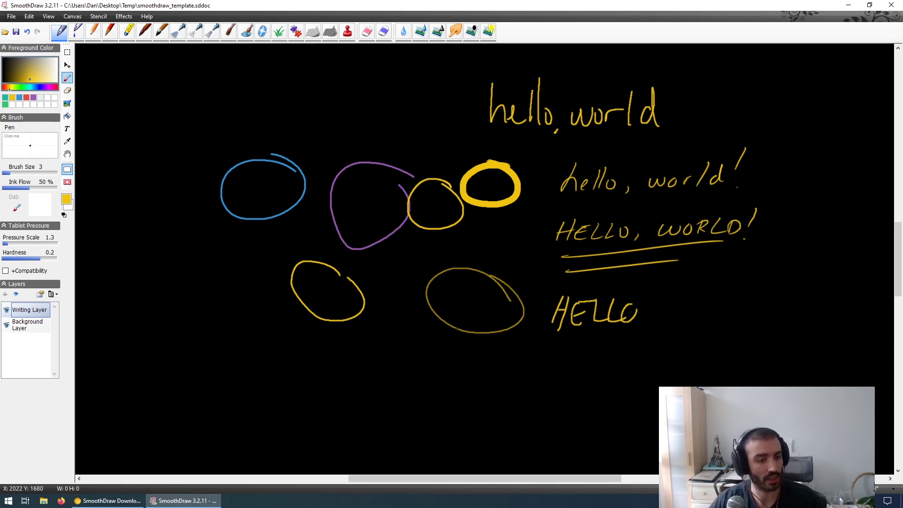
{"action": "key", "text": "alt+Tab"}
View the Amazon VEIKK A15 tablet listing, then return to the SmoothDraw drawing
{"action": "left_click", "coordinate": [241, 8]}
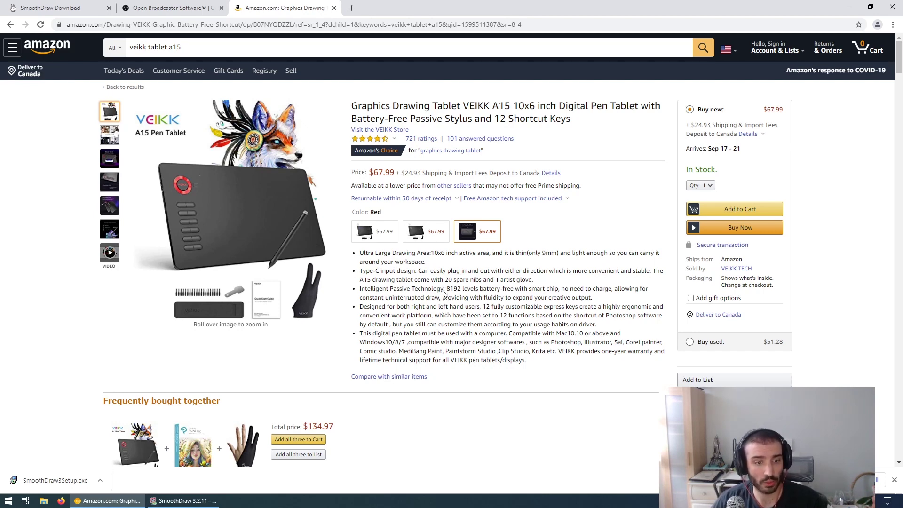
{"action": "left_click", "coordinate": [209, 494]}
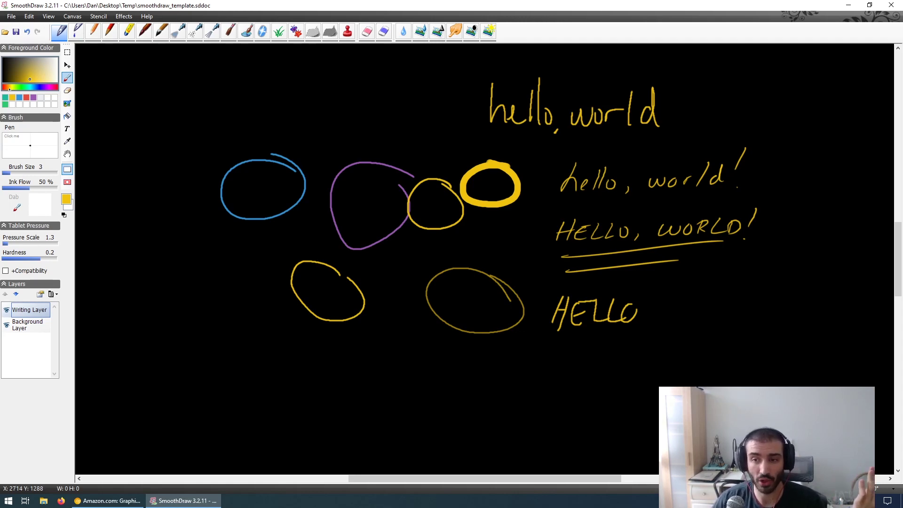
Draw short horizontal yellow lines at the canvas's top right
{"action": "mouse_move", "coordinate": [808, 87]}
{"action": "left_mouse_down"}
{"action": "mouse_move", "coordinate": [857, 87]}
{"action": "mouse_move", "coordinate": [859, 111]}
{"action": "left_mouse_up"}
{"action": "left_click_drag", "start_coordinate": [811, 131], "coordinate": [850, 132]}
{"action": "left_click_drag", "start_coordinate": [811, 161], "coordinate": [859, 164]}
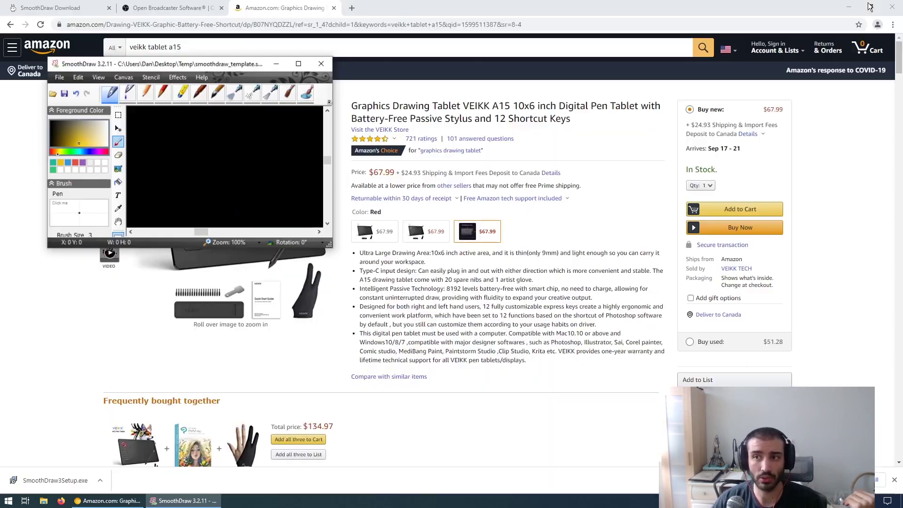
Restore the SmoothDraw window and resize it to cover most of the screen, leaving a right strip
{"action": "left_click", "coordinate": [869, 5]}
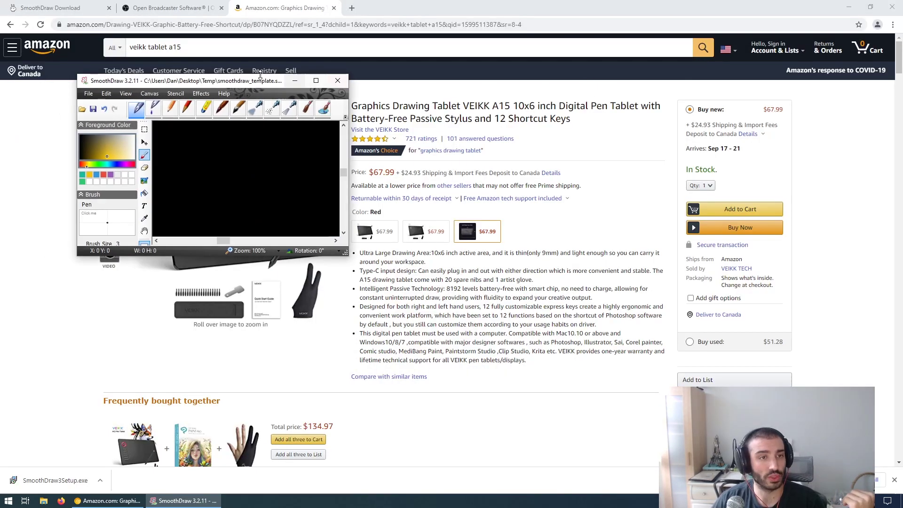
{"action": "left_click_drag", "start_coordinate": [78, 75], "coordinate": [0, 8]}
{"action": "mouse_move", "coordinate": [345, 253]}
{"action": "left_mouse_down"}
{"action": "mouse_move", "coordinate": [577, 359]}
{"action": "mouse_move", "coordinate": [783, 489]}
{"action": "mouse_move", "coordinate": [796, 487]}
{"action": "left_mouse_up"}
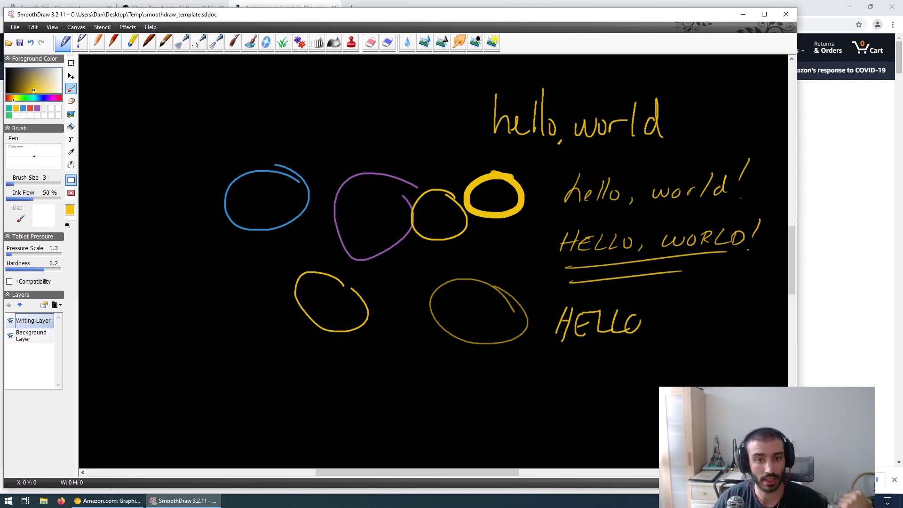
Launch Notepad and move its window to the right edge beside SmoothDraw
{"action": "key", "text": "super"}
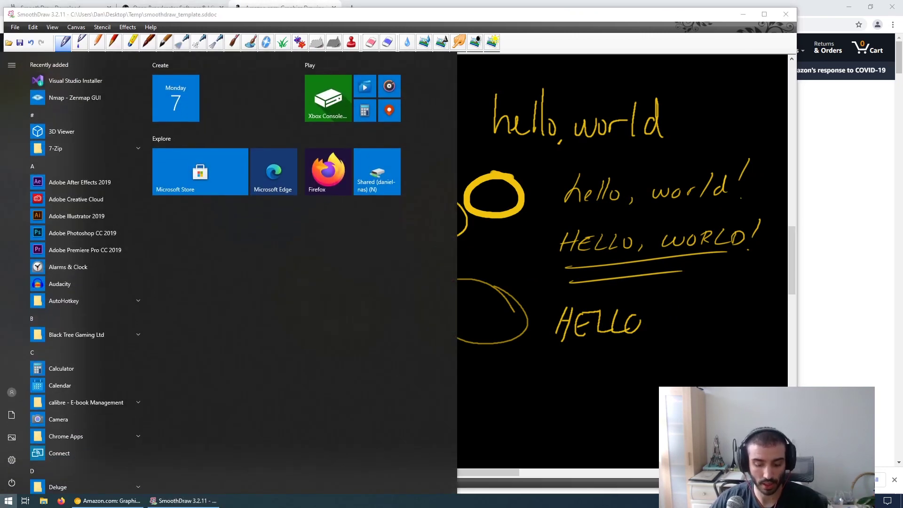
{"action": "type", "text": "notepad"}
{"action": "key", "text": "Return"}
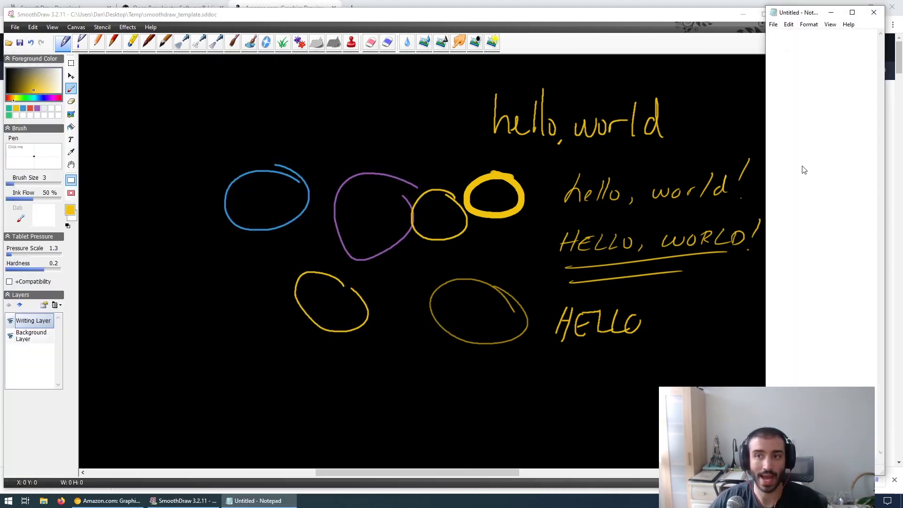
{"action": "left_click", "coordinate": [783, 7]}
{"action": "left_click_drag", "start_coordinate": [783, 7], "coordinate": [811, 14]}
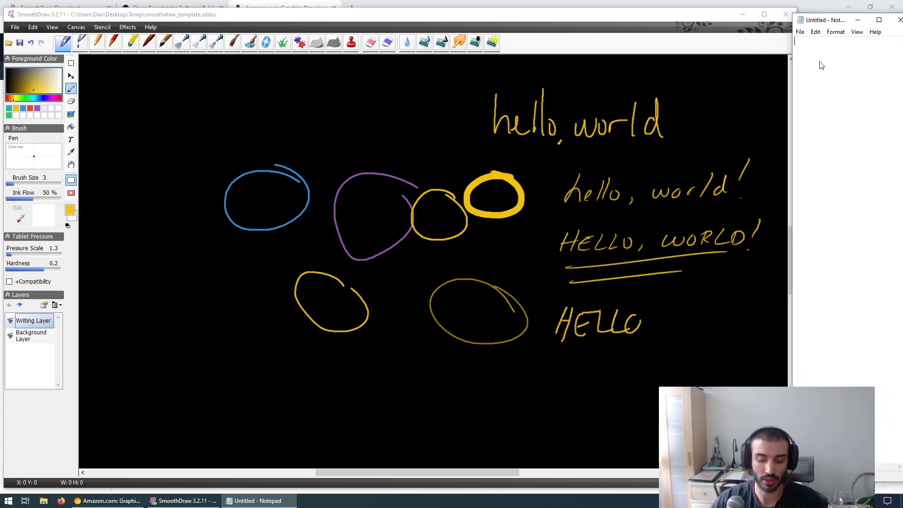
Type 'Notes', a '---' line, then 'Talking point 1' and 'Talking point 2'
{"action": "type", "text": "Notes"}
{"action": "key", "text": "Return"}
{"action": "type", "text": "---"}
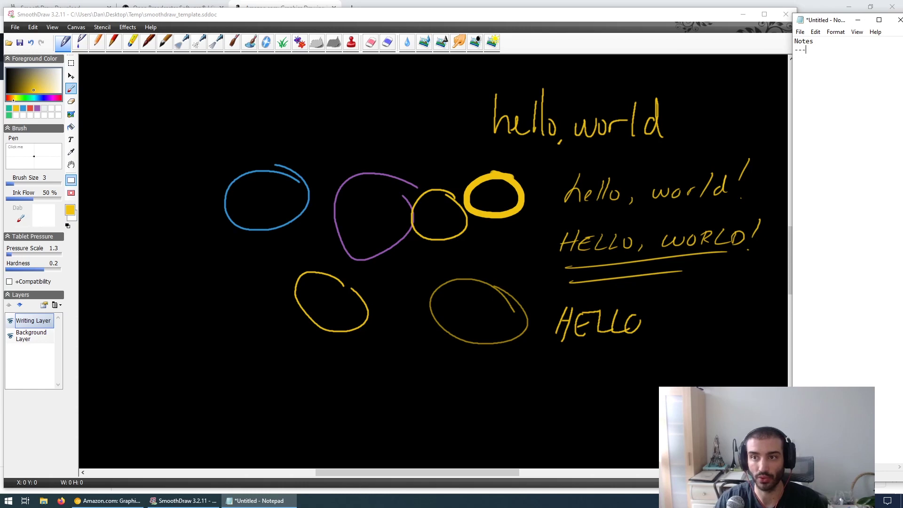
{"action": "key", "text": "Return"}
{"action": "key", "text": "Return"}
{"action": "type", "text": "Talking p"}
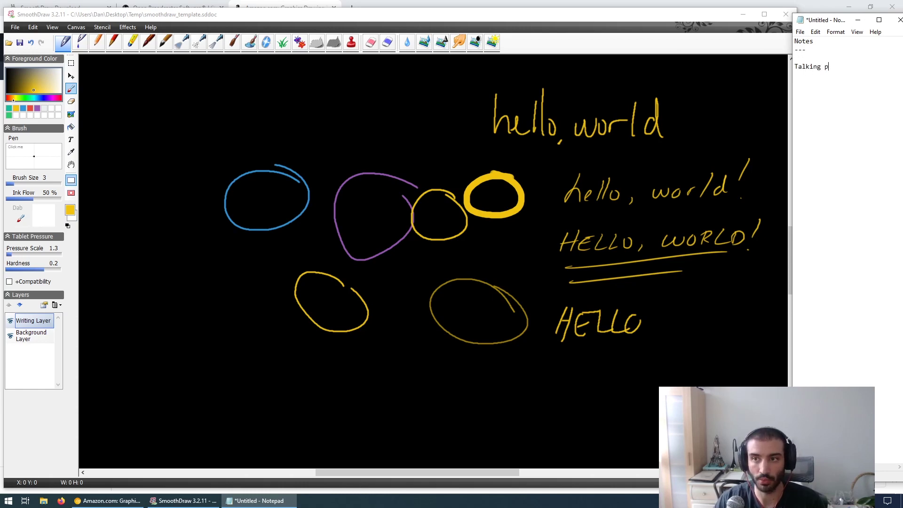
{"action": "type", "text": "oint Talking point 2"}
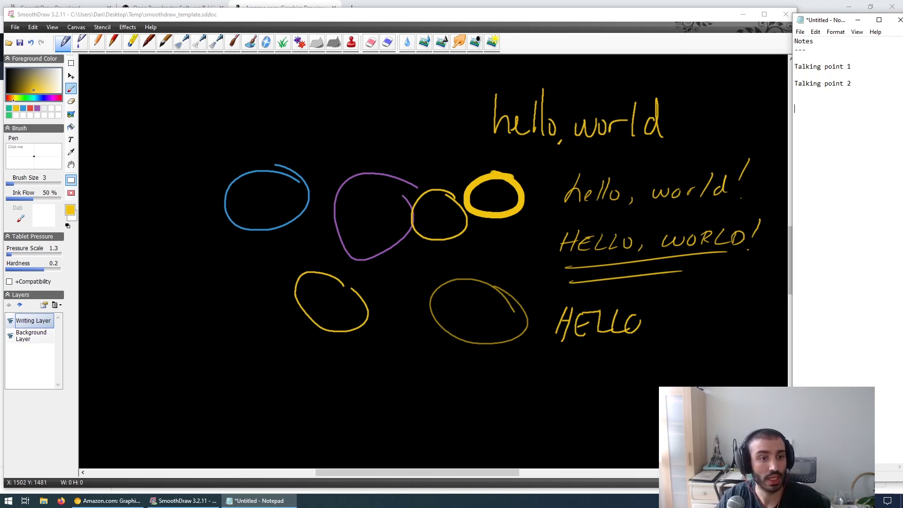
Handwrite 'A Lot!' in yellow below the ellipses and underline it twice
{"action": "left_click_drag", "start_coordinate": [383, 399], "coordinate": [417, 392]}
{"action": "left_click_drag", "start_coordinate": [425, 385], "coordinate": [429, 384]}
{"action": "left_click_drag", "start_coordinate": [426, 386], "coordinate": [437, 376]}
{"action": "left_click_drag", "start_coordinate": [397, 414], "coordinate": [451, 393]}
{"action": "left_click_drag", "start_coordinate": [420, 416], "coordinate": [452, 404]}
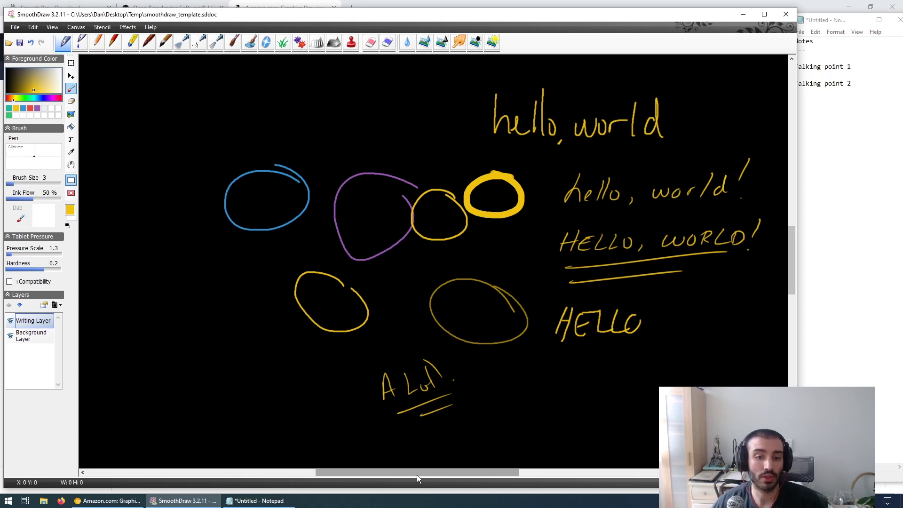